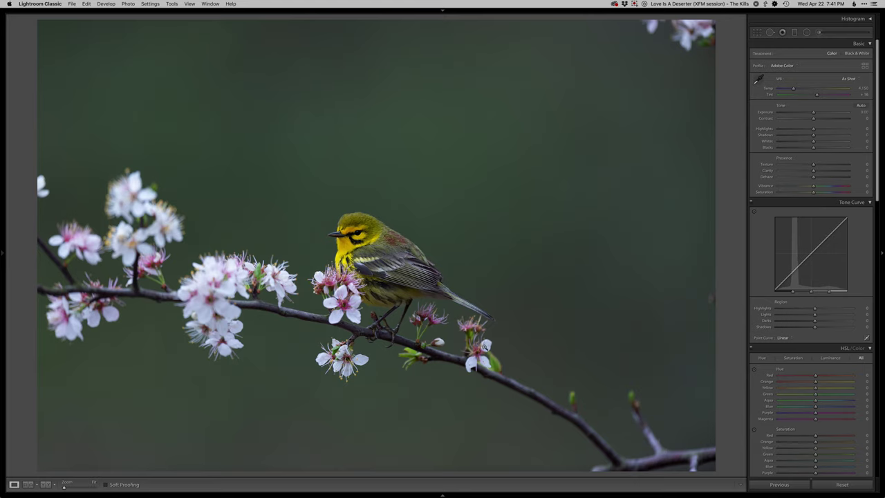
Crop the photo tighter around the bird at its original aspect ratio, cutting off the stray blossoms in the upper-right corner
key("r")
left_click_drag(716, 470, 664, 449)
left_click_drag(533, 357, 533, 337)
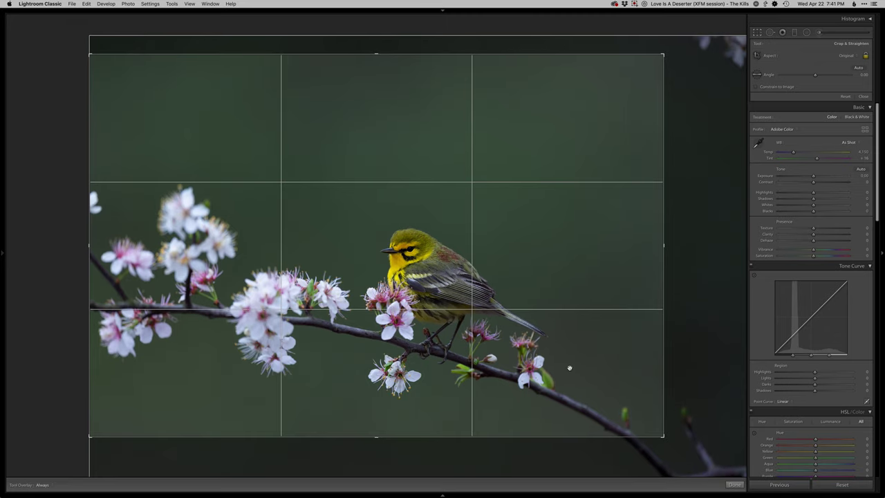
left_click_drag(570, 370, 571, 368)
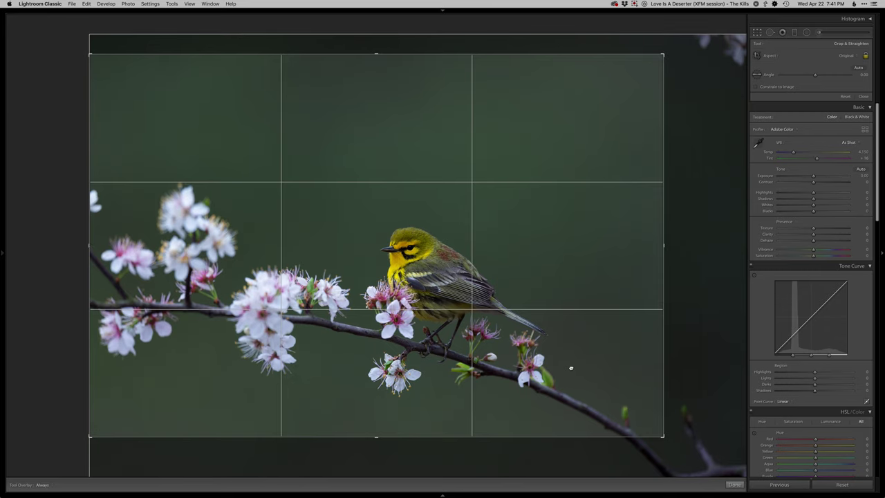
key("Return")
Raise the photo's exposure to +0.70 and its shadows to +70
key("equal")
key("equal")
key("equal")
key("equal")
key("equal")
key("equal")
key("equal")
key("equal")
key("equal")
key("equal")
key("equal")
key("equal")
key("equal")
key("equal")
key("equal")
key("equal")
key("equal")
key("equal")
key("equal")
key("equal")
key("equal")
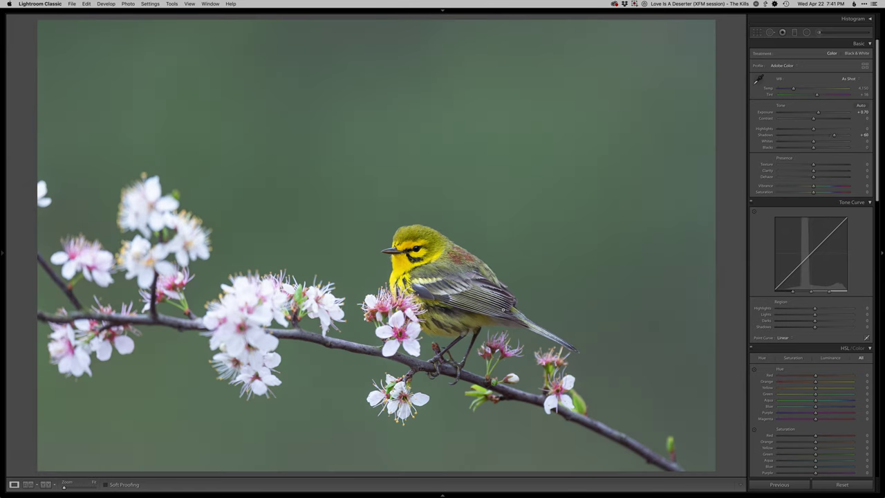
Lower the photo's blacks to -30
key("minus")
key("minus")
key("minus")
key("minus")
key("minus")
key("minus")
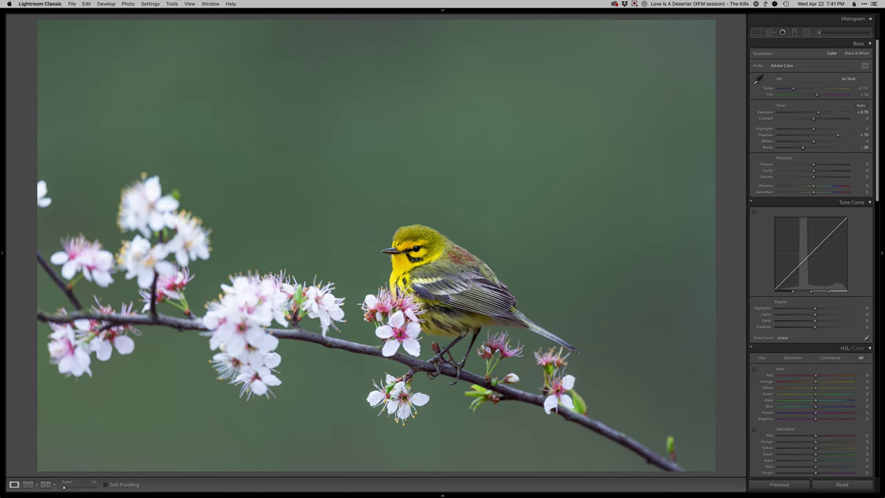
Heal away the cut-off blossom at the left edge of the photo with spot removal
key("q")
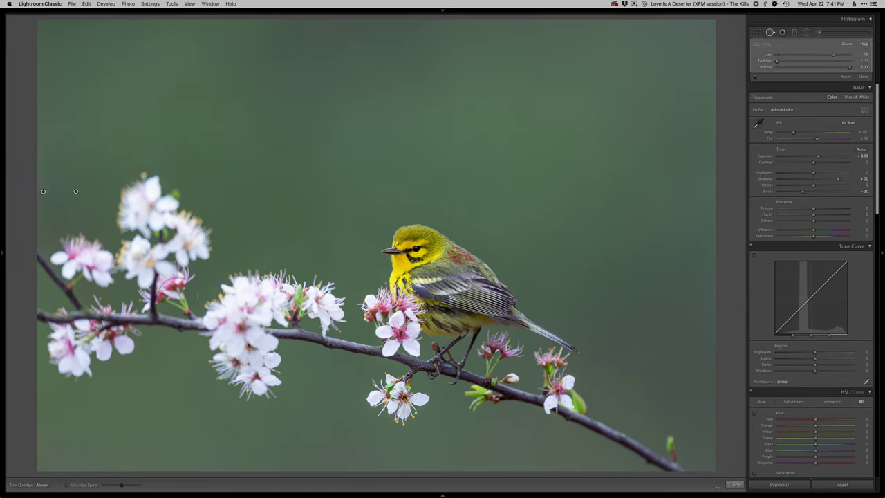
key("q")
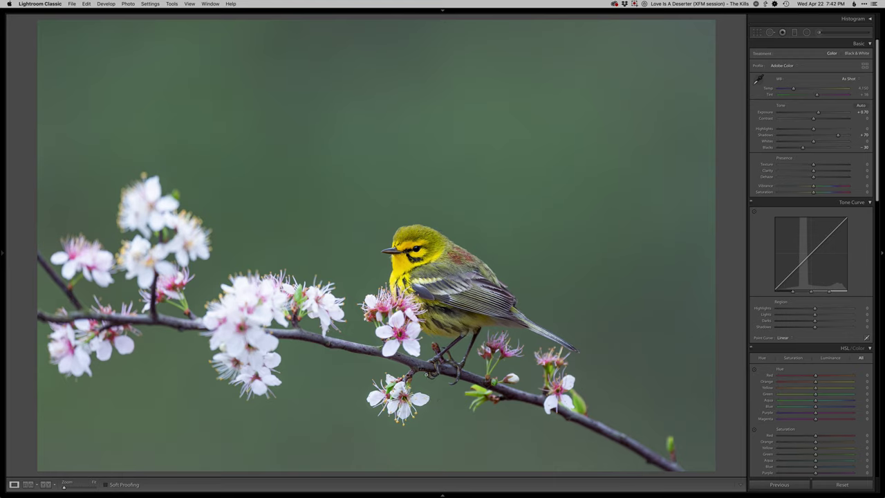
Add a diagonal graduated filter over the blossoms in the lower-left part of the photo and lower its highlights
key("m")
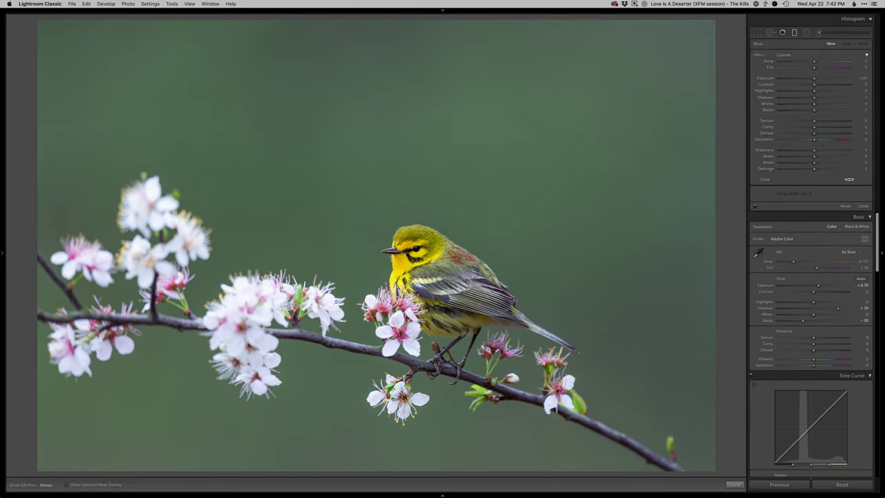
left_click_drag(392, 309, 423, 260)
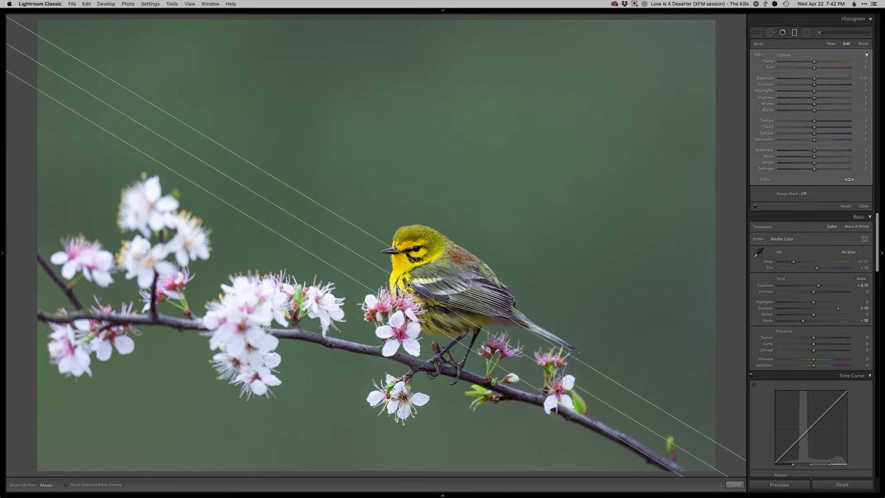
left_click_drag(814, 91, 801, 92)
key("m")
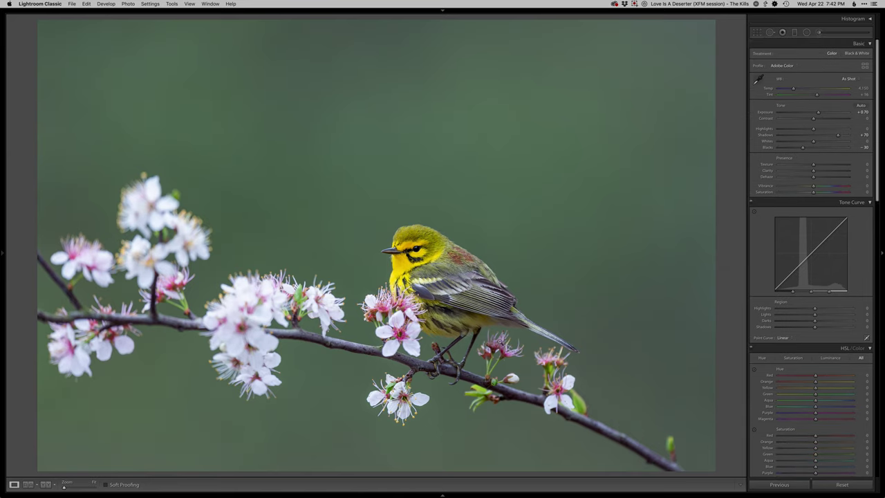
Open the adjusted photo for editing in Photoshop; add a Retouch layer and delete it again
key("super+e")
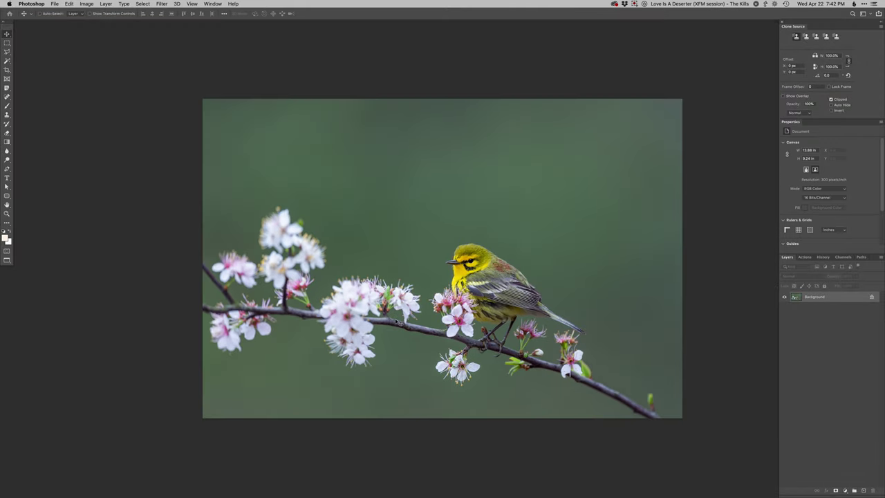
key("F2")
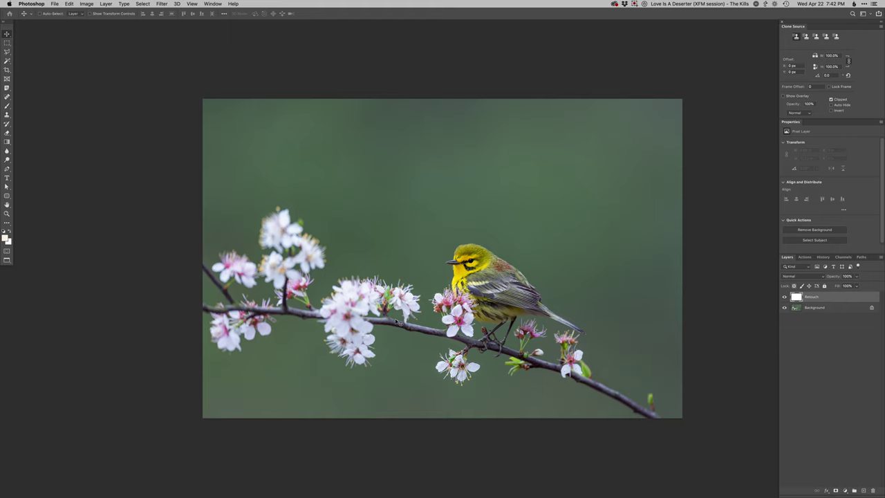
key("Delete")
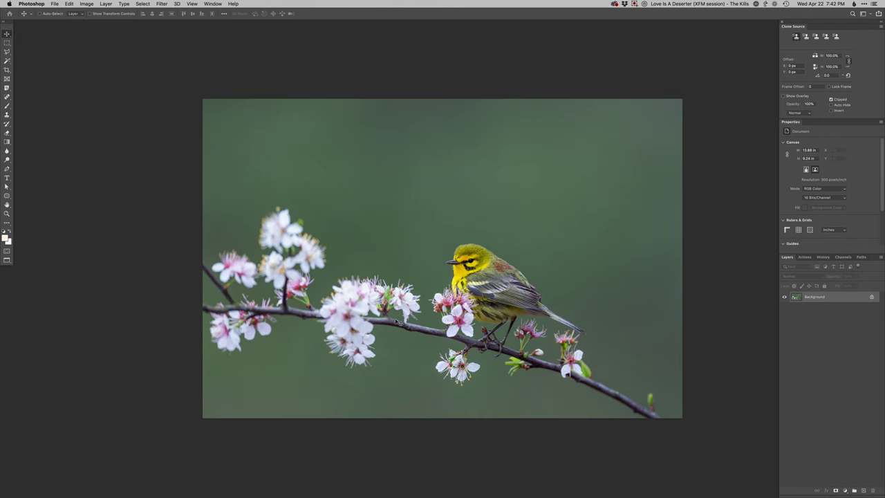
Add a black-masked Dodge curves layer and brighten the bird's eye with a very small soft brush
key("super+plus")
left_click_drag(513, 355, 443, 338)
key("F2")
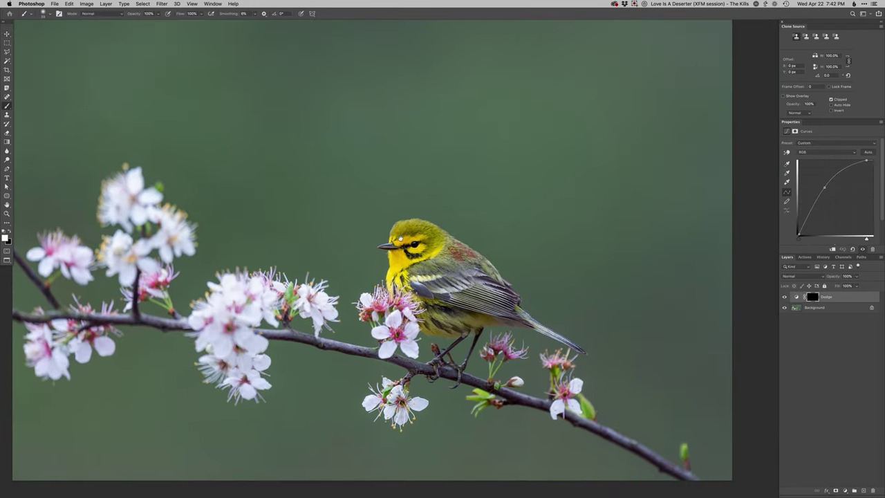
left_click(411, 245, "super")
left_click(409, 247, "super")
right_click(421, 247)
left_click_drag(423, 250, 402, 252)
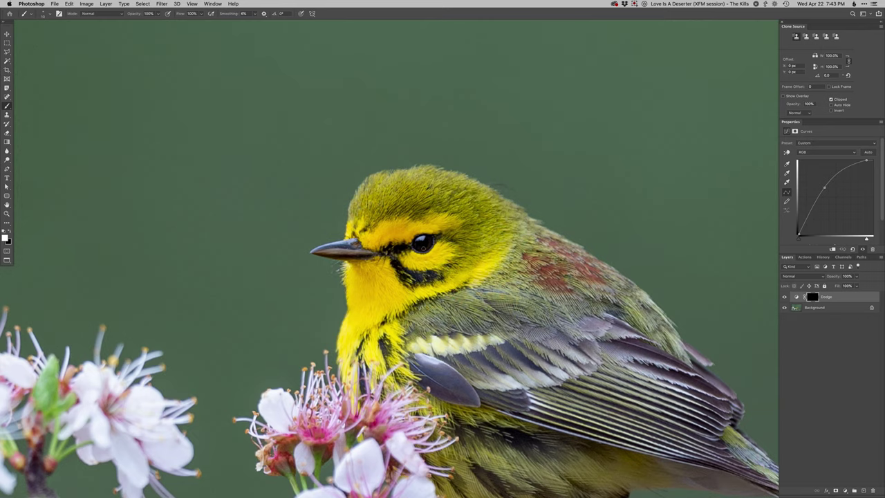
Add a Curves layer that slightly lowers the blue midtones and raises the green midtones, hidden behind a black mask
key("super+0")
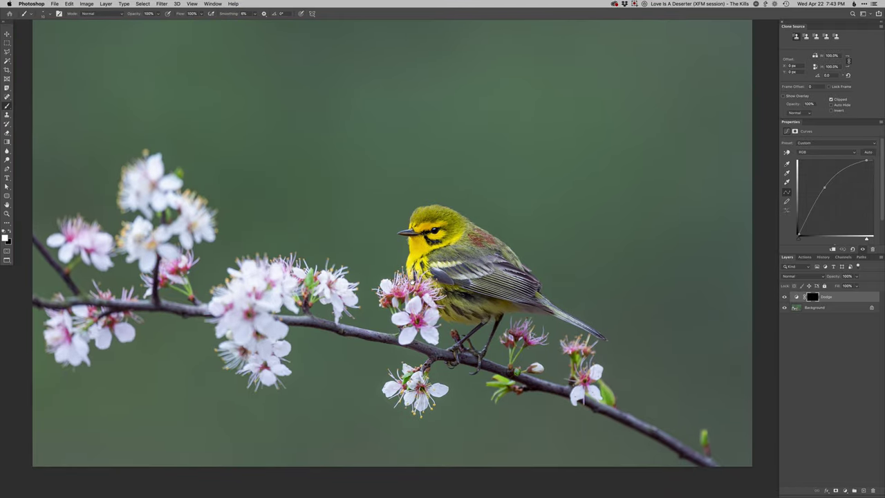
key("super+minus")
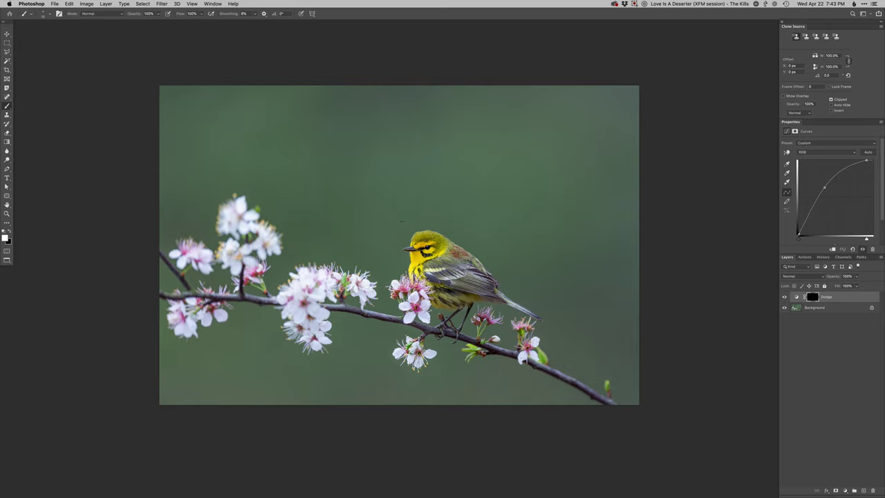
key("super+m")
key("Return")
key("alt+5")
left_click(840, 194)
key("alt+4")
left_click_drag(841, 194, 841, 192)
key("alt+shift+super+c")
left_click(369, 202)
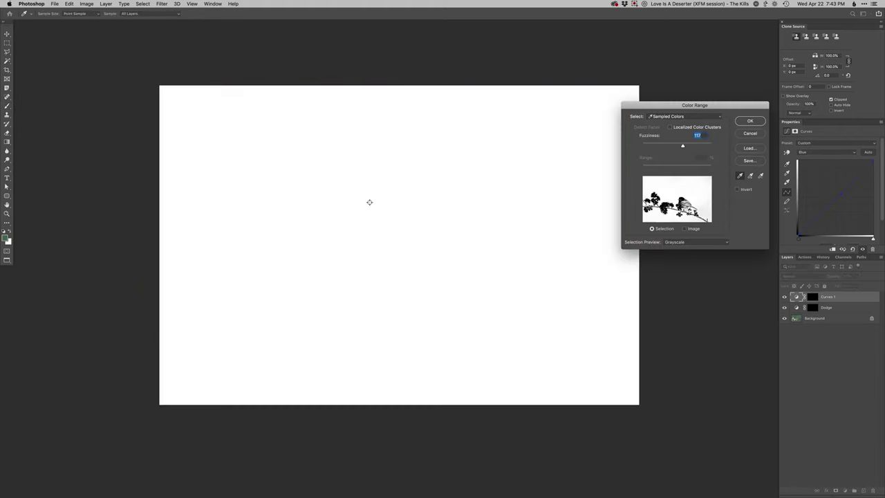
left_click_drag(683, 147, 670, 149)
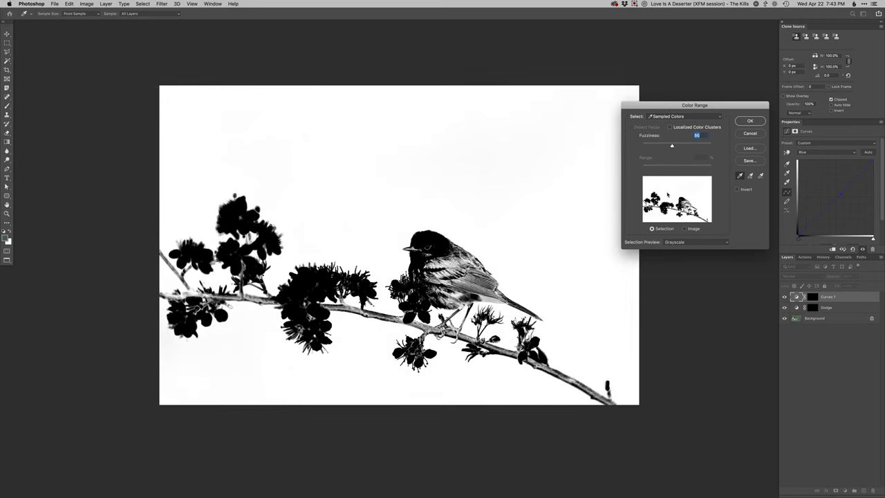
left_click(750, 133)
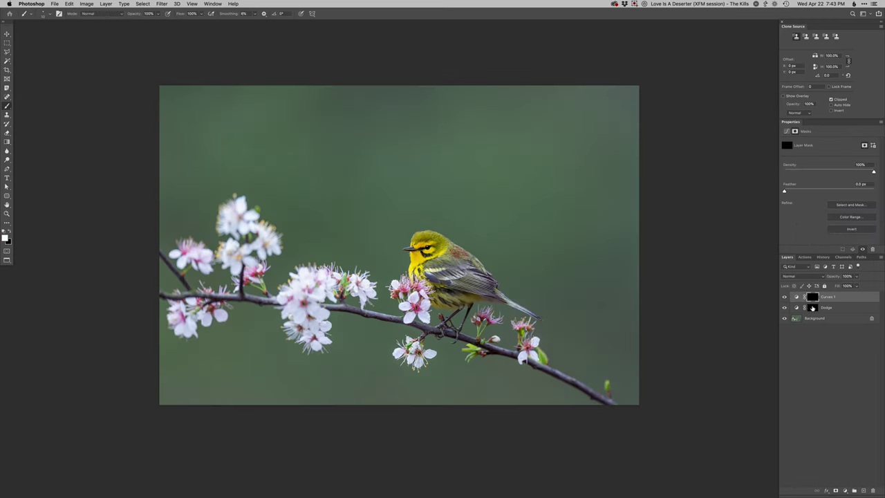
Reveal the green color shift in the background around the blossoms, branch and bird by painting the mask white with a large soft brush
right_click(379, 213)
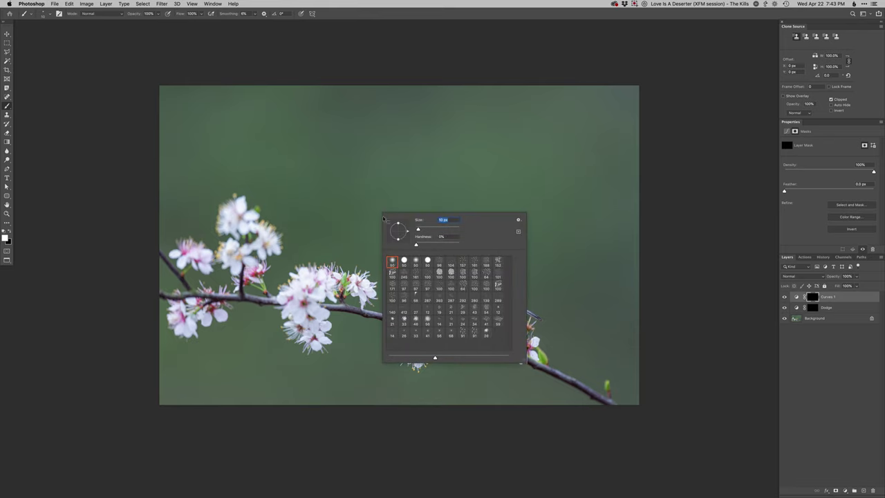
left_click(393, 261)
left_click_drag(359, 259, 382, 259)
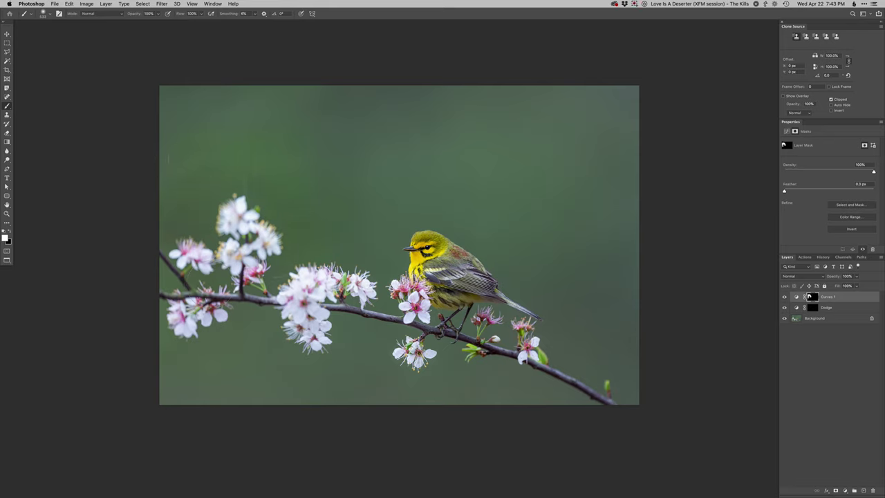
left_click(385, 292)
left_click(511, 309)
left_click(562, 359)
left_click(415, 329)
left_click(328, 359)
Fill a rectangular selection of the upper-right background with white on the layer mask and deselect it
key("m")
mouse_move(286, 114)
left_mouse_down()
mouse_move(549, 212)
mouse_move(549, 156)
mouse_move(705, 188)
mouse_move(680, 190)
left_mouse_up()
key("alt+BackSpace")
key("super+d")
Clean up the mask along the bird's body and tail by painting black with a smaller soft brush
key("b")
scroll(416, 260, "up", 3)
right_click(460, 236)
left_click_drag(427, 232, 363, 232)
key("x")
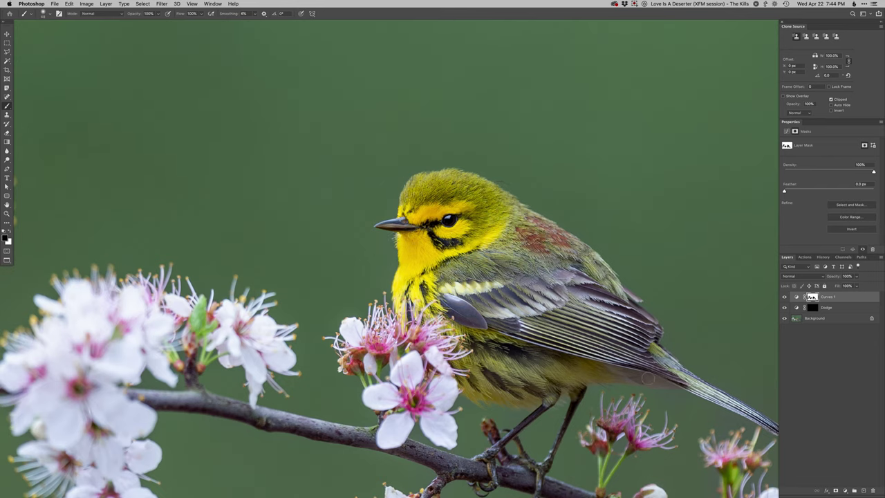
scroll(650, 381, "right", 5)
scroll(650, 380, "down", 1)
left_click_drag(651, 389, 655, 392)
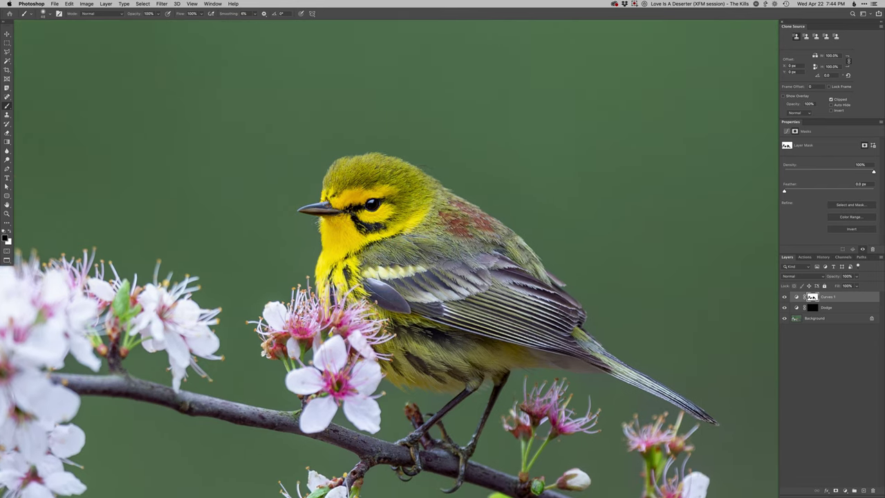
left_click_drag(398, 302, 418, 327)
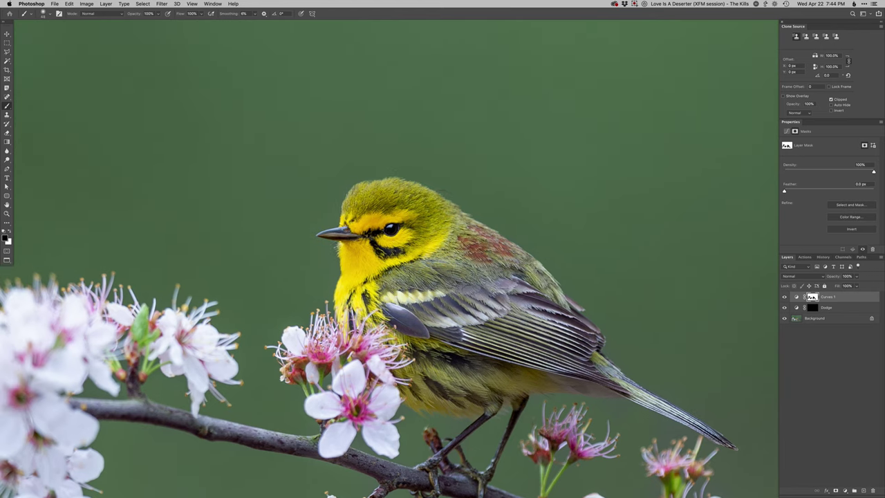
Add a second Curves layer that slightly lowers the green midtones and raises the red midtones, hidden behind a black mask
key("super+0")
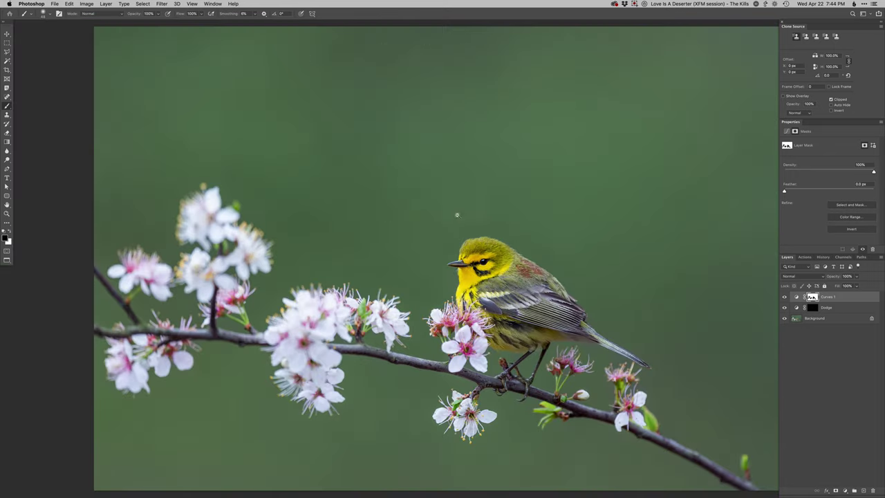
key("super+minus")
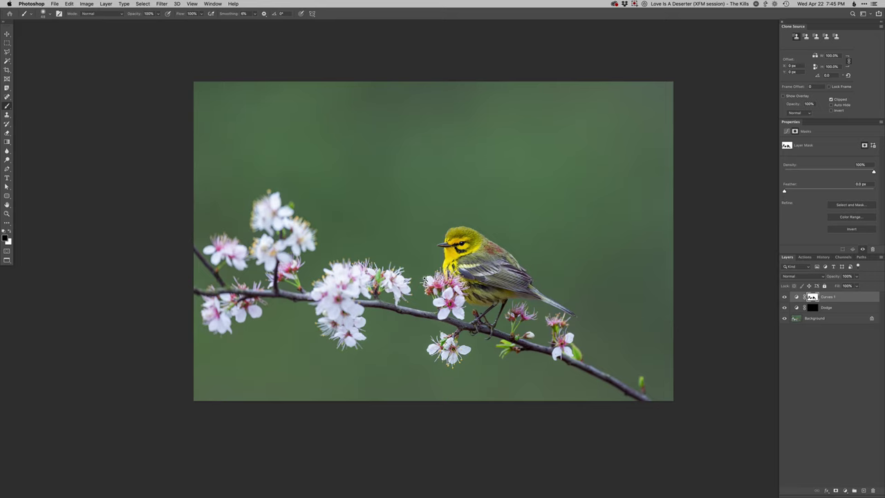
scroll(423, 298, "up", 2)
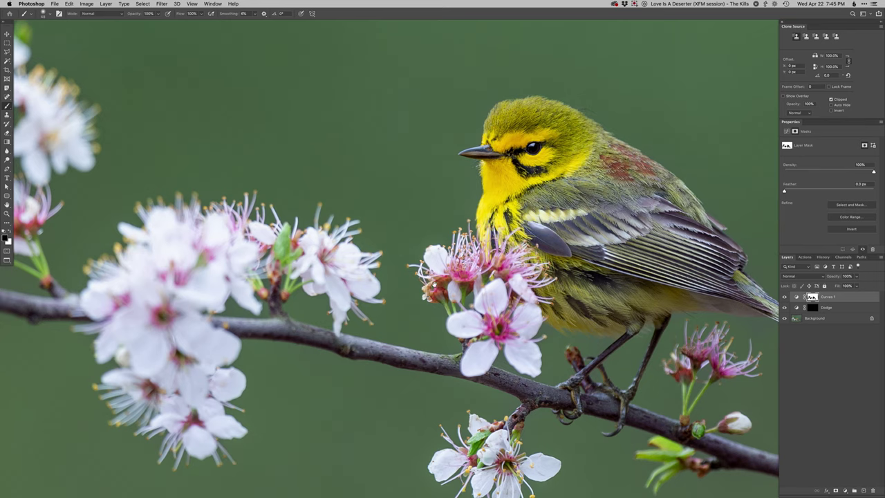
key("super+m")
key("Return")
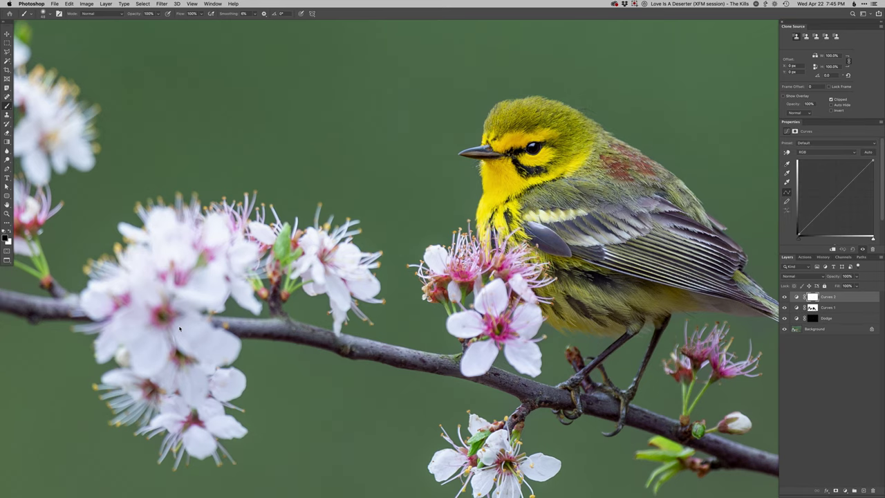
key("alt+4")
left_click(839, 196)
key("alt+3")
Paint white on the second Curves mask with a small soft brush to enrich the pink in the blossoms
right_click(447, 269)
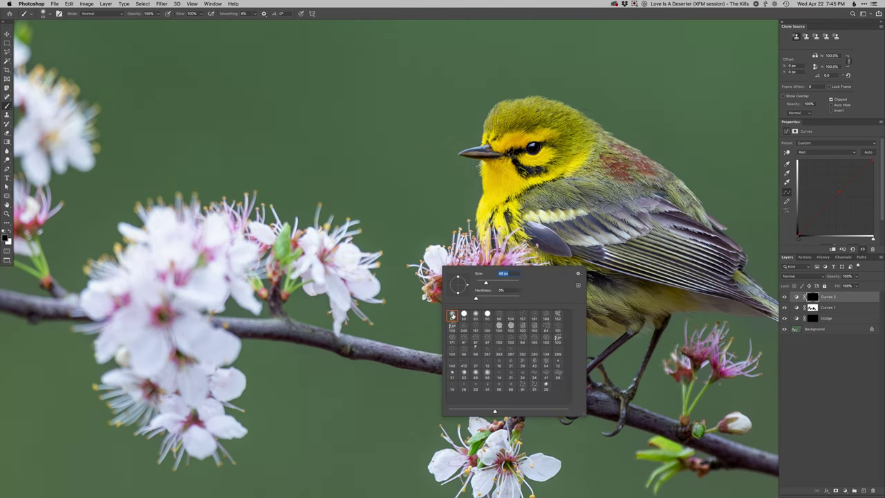
left_click(452, 316)
left_click_drag(422, 309, 430, 308)
key("x")
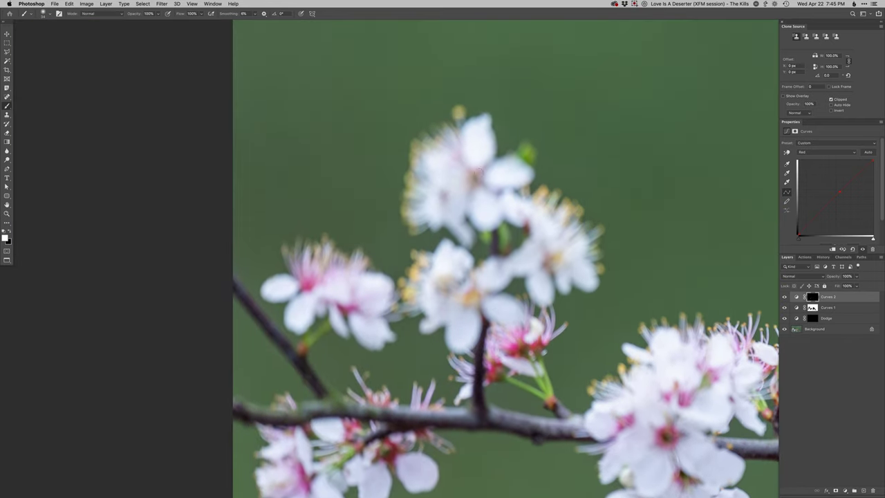
left_click_drag(361, 416, 372, 307)
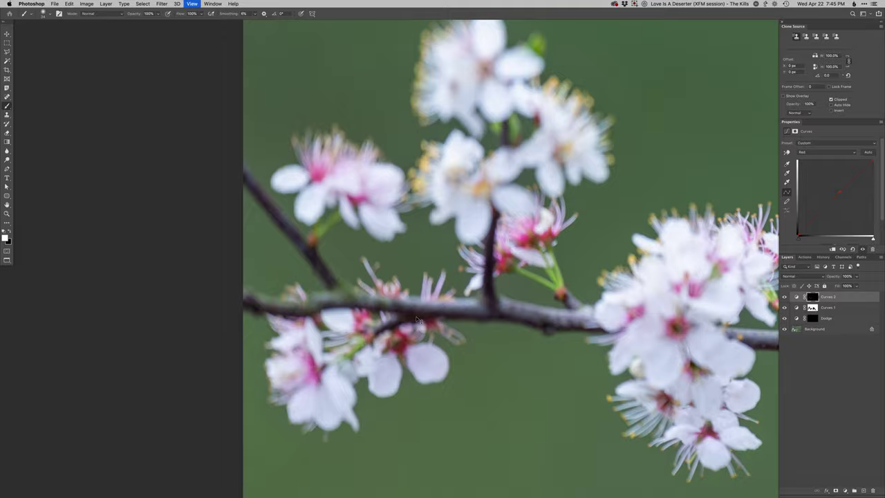
Compare the whole photo with and without its adjustment layers
scroll(417, 318, "down", 10)
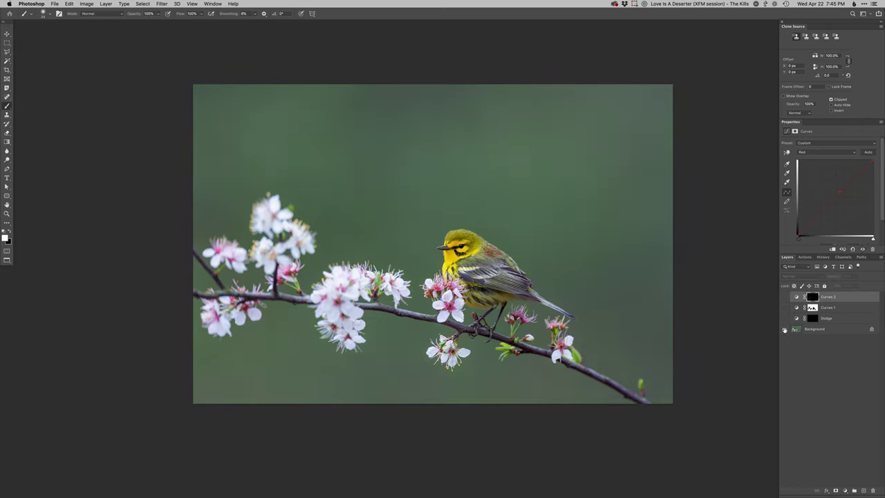
left_click(783, 330, "alt")
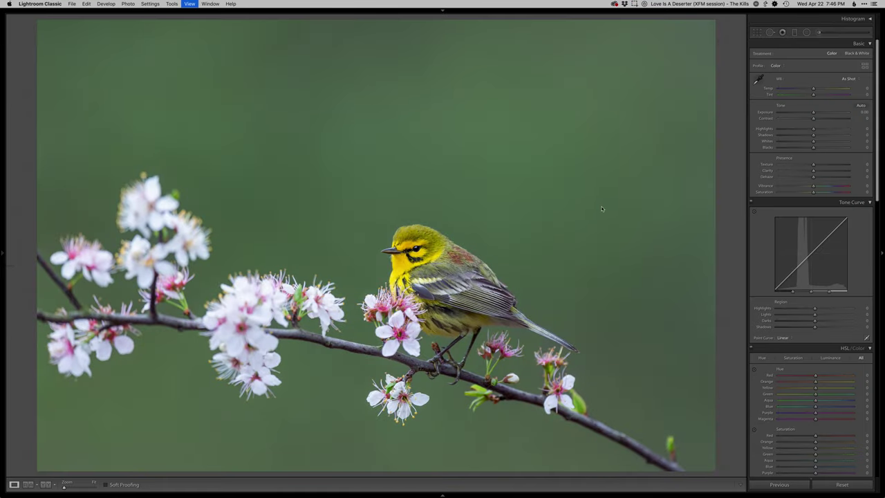
Switch to Lightroom Classic and open the original version of the bird photo for developing from the library grid
key("g")
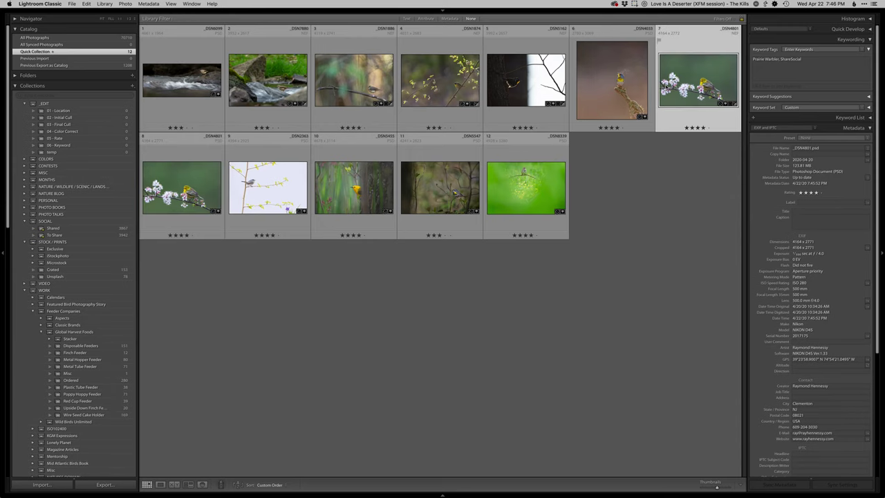
key("d")
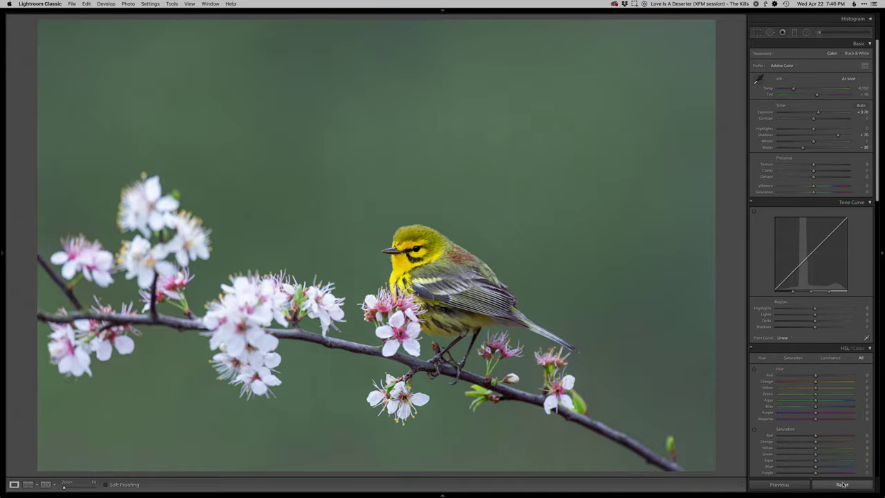
Reset all develop adjustments and the crop on the original bird photo, and show its shooting information overlay
left_click(842, 485)
key("g")
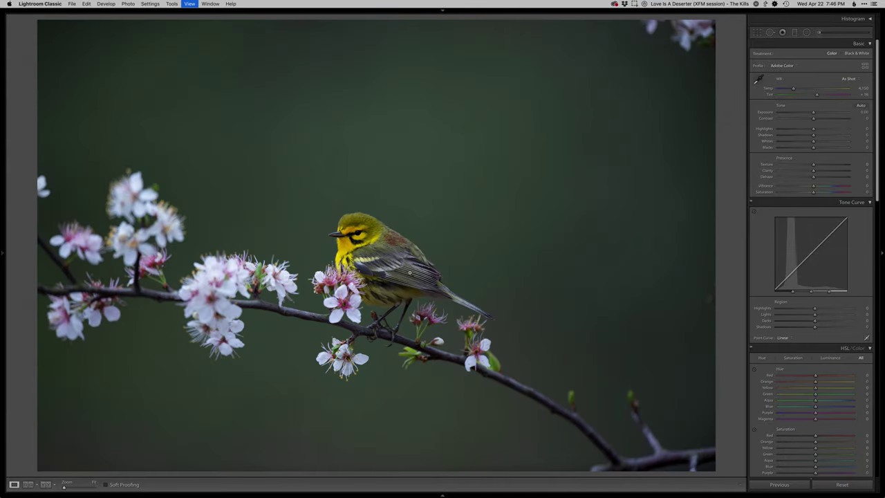
key("i")
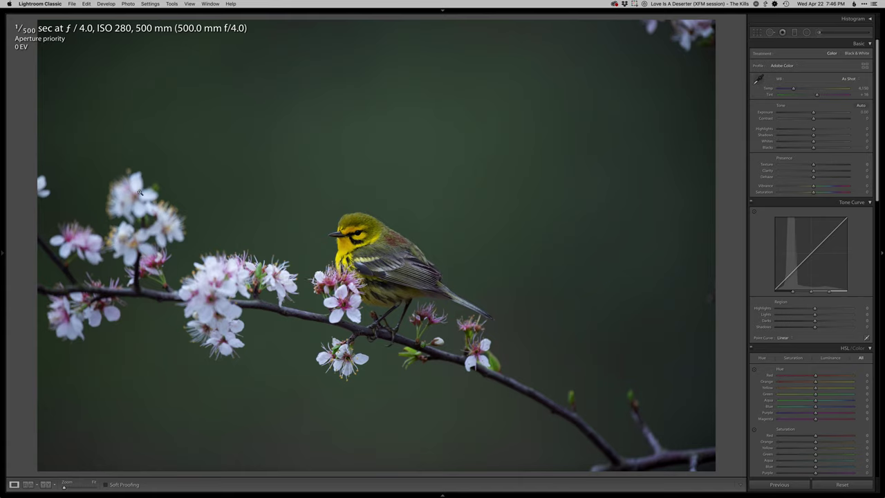
Compare the original and edited bird photos together in the library's Survey view with the side panels hidden
key("g")
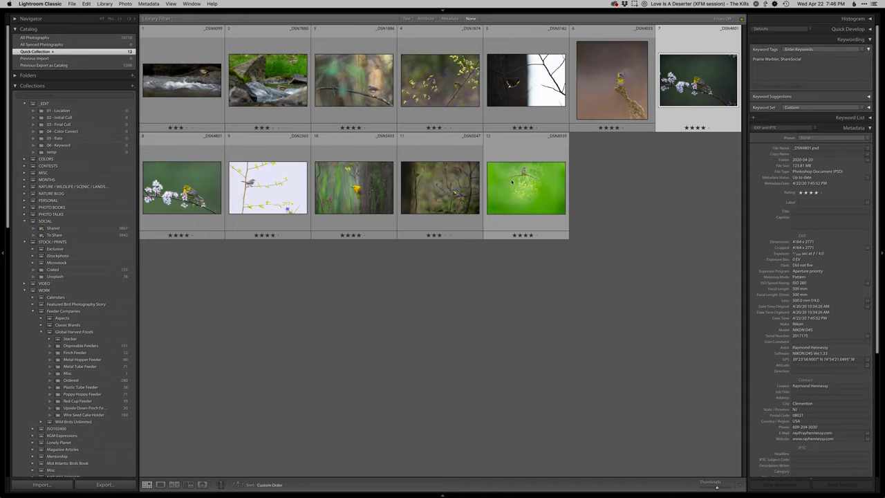
left_click(198, 192, "super")
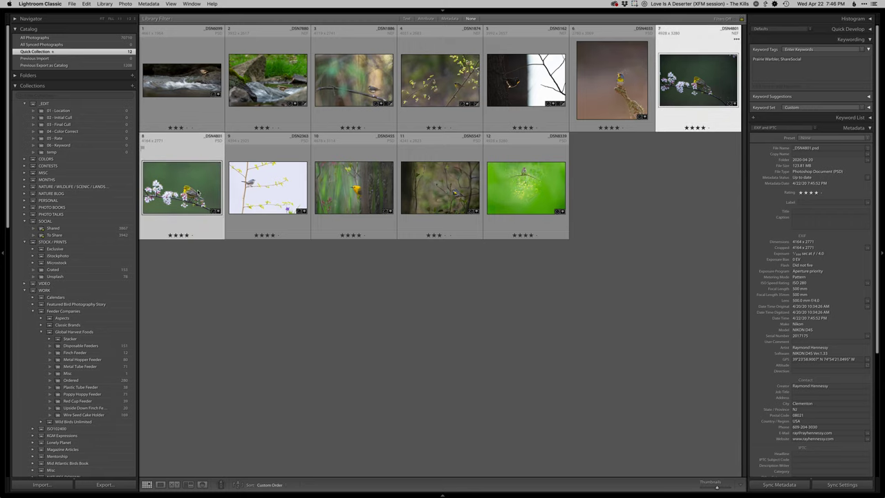
key("n")
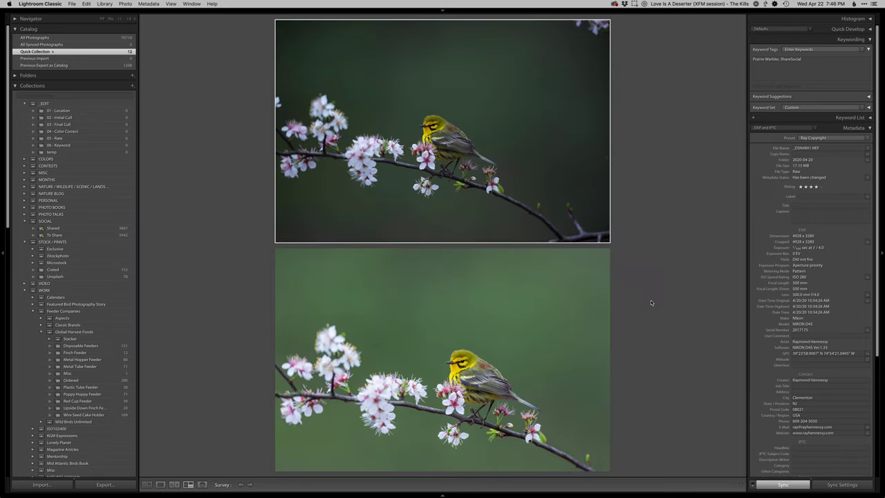
key("Tab")
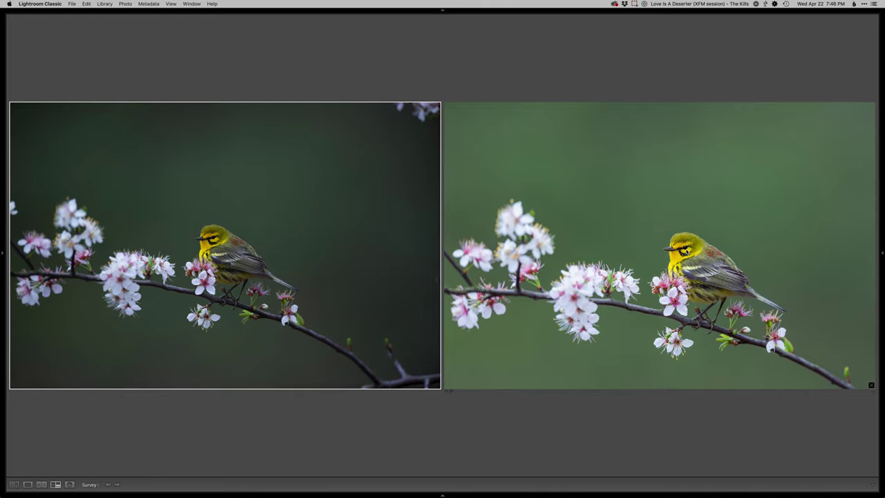
Inspect the bird in the unedited original up close, then view the whole frame again
double_click(215, 247)
left_click(408, 240)
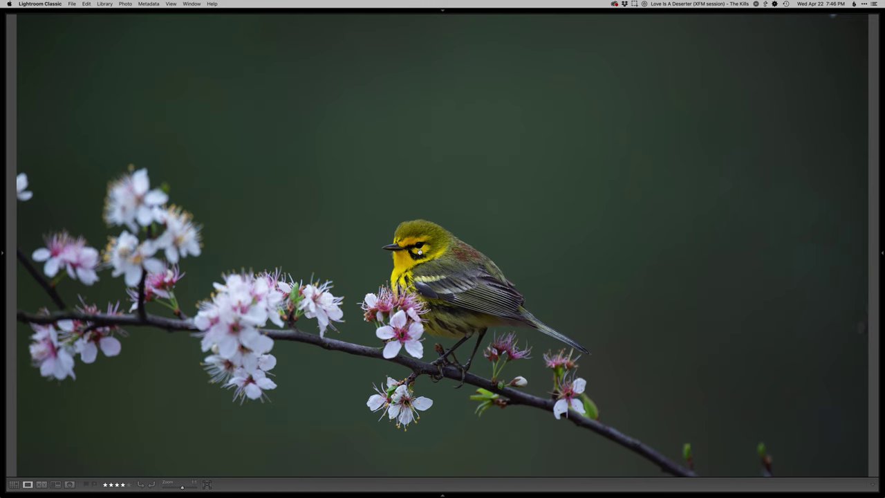
left_click(419, 252)
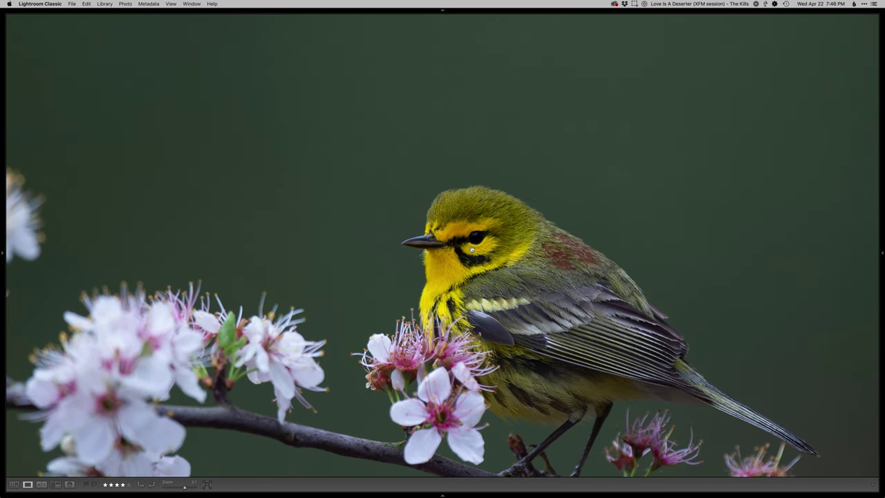
key("super+minus")
key("super+minus")
key("super+minus")
key("super+minus")
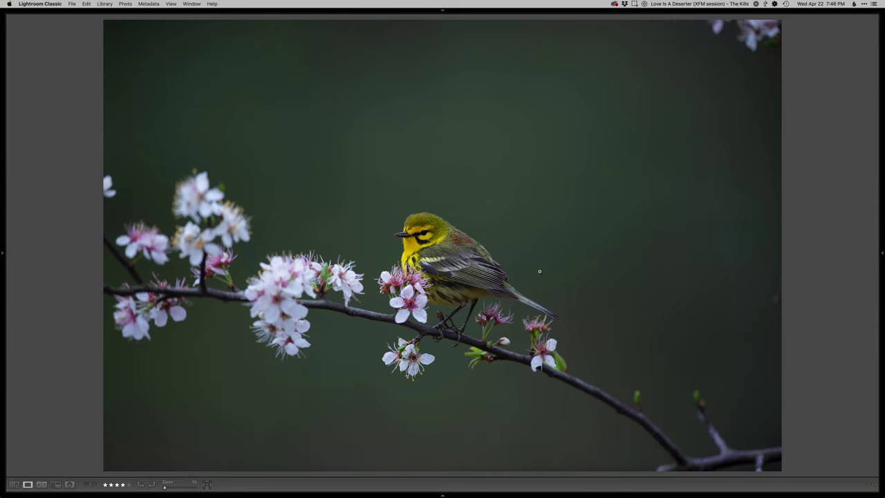
Preview the edited bird photo full screen from the library grid, then return to the grid
key("g")
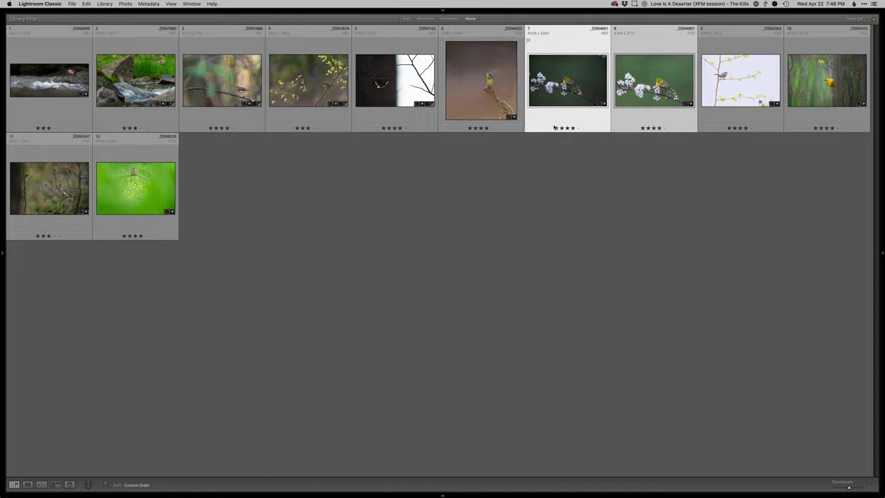
left_click(653, 94)
key("f")
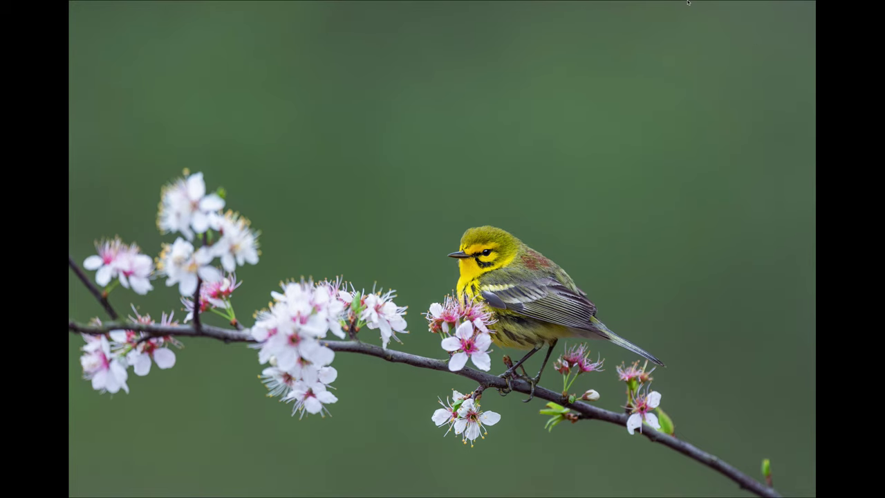
key("f")
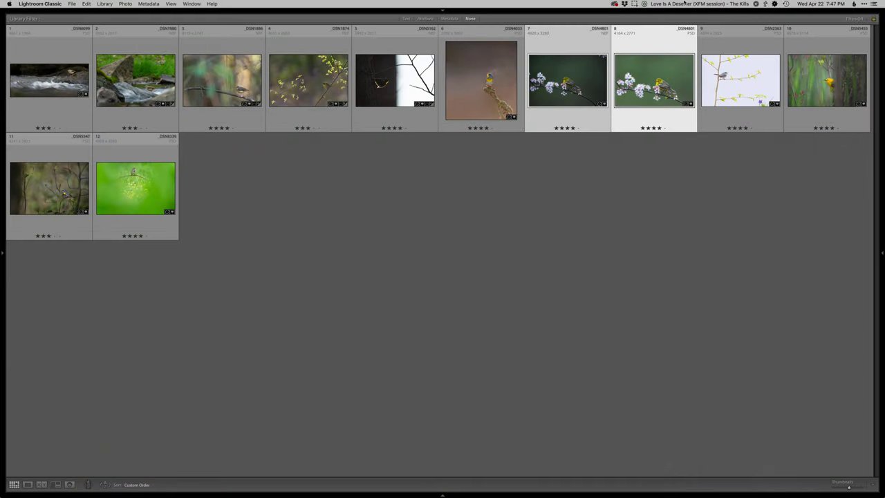
left_click(634, 3)
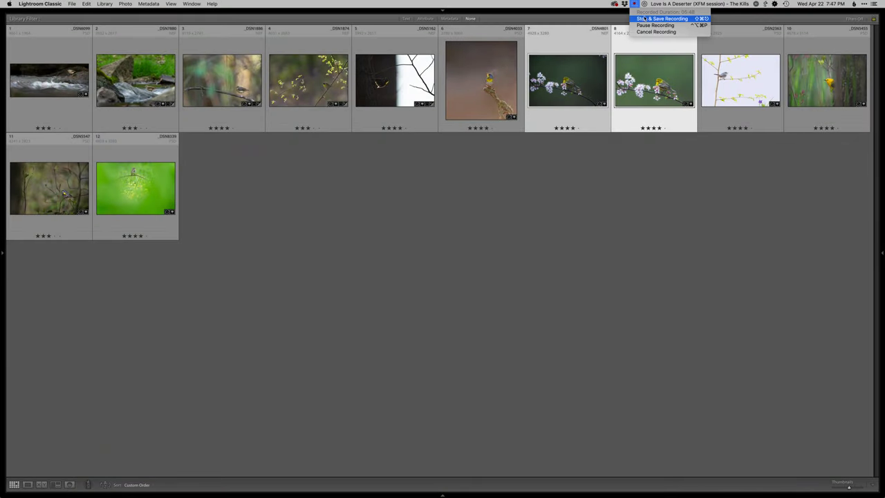